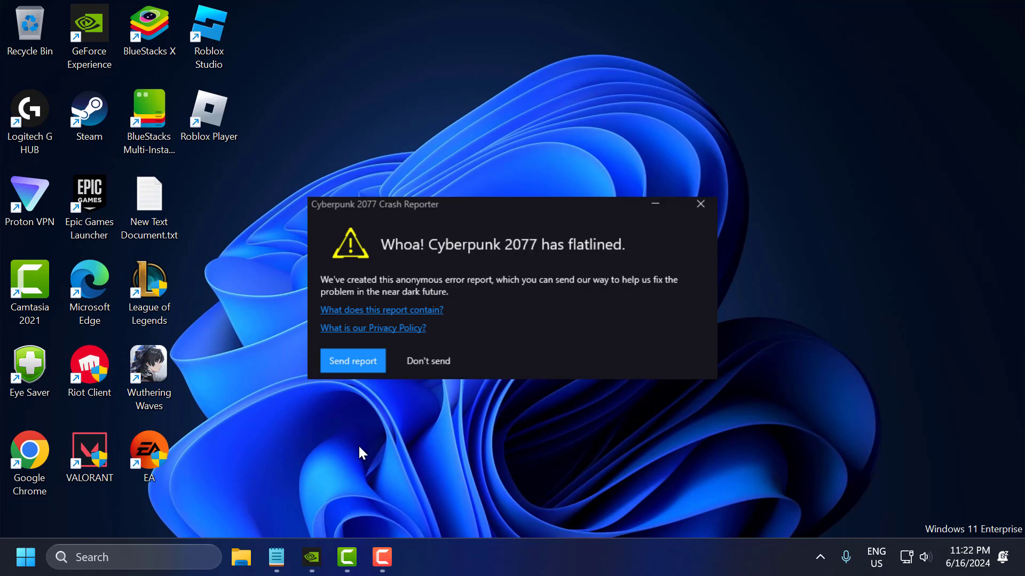
Dismiss the Cyberpunk 2077 crash reporter with Escape
{"action": "key", "text": "Escape"}
Check GeForce Experience's Drivers page for updates, confirming driver 475.06 is the latest
{"action": "left_click", "coordinate": [320, 561]}
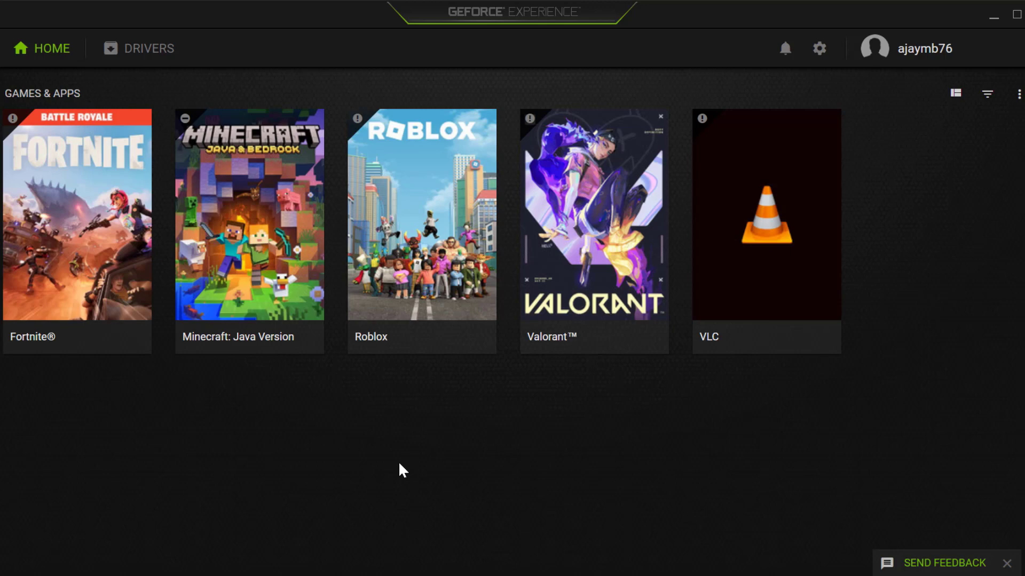
{"action": "left_click", "coordinate": [131, 52]}
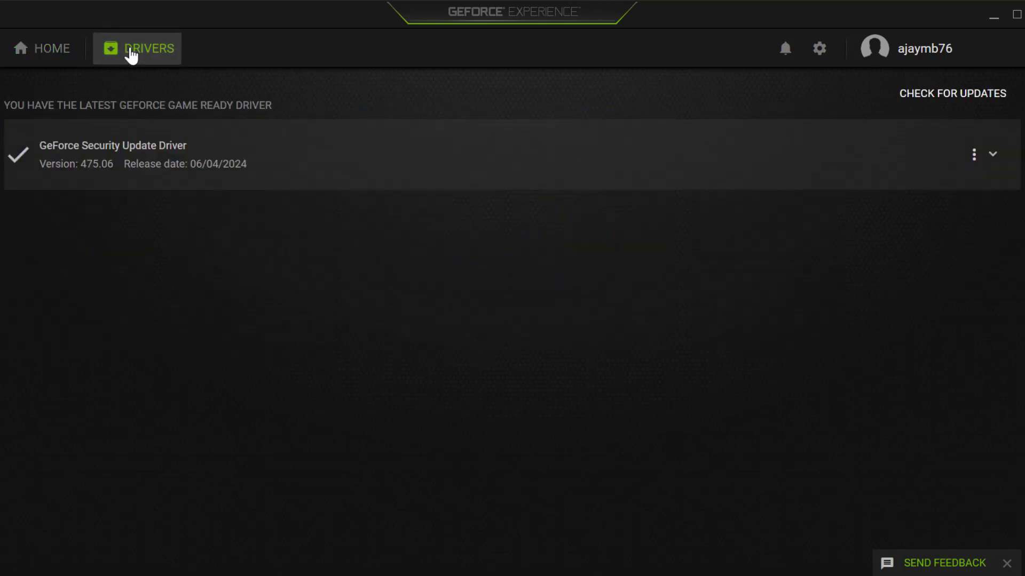
{"action": "left_click", "coordinate": [945, 100]}
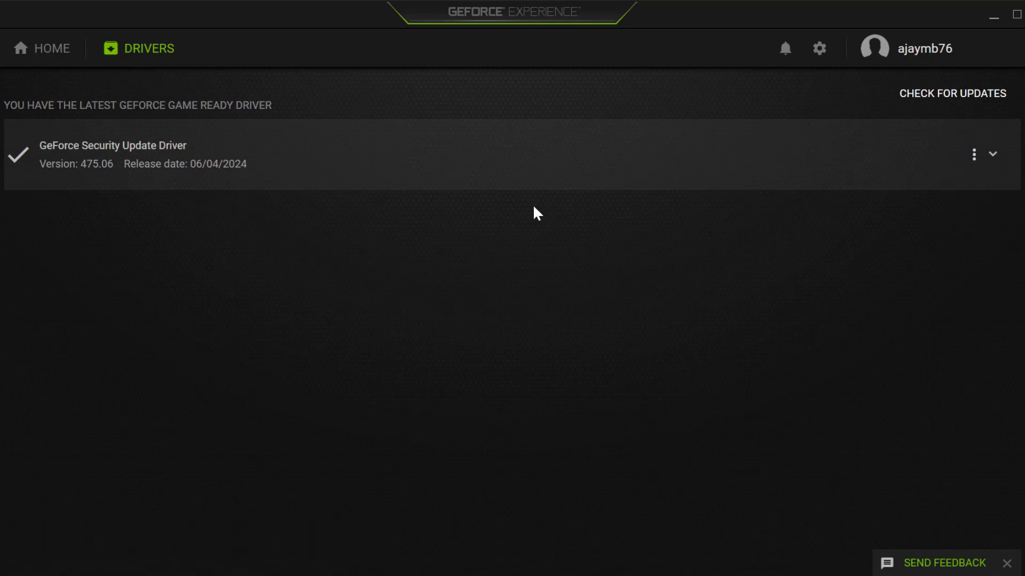
Slide Fortnite's optimal settings fully to Performance, apply them, and return to the games list
{"action": "left_click", "coordinate": [63, 57]}
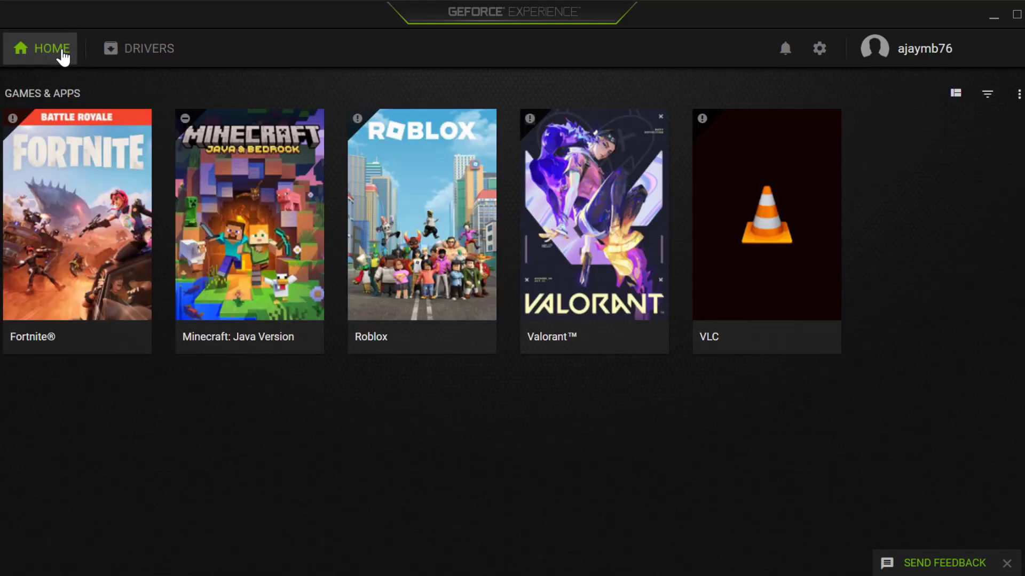
{"action": "mouse_move", "coordinate": [80, 221]}
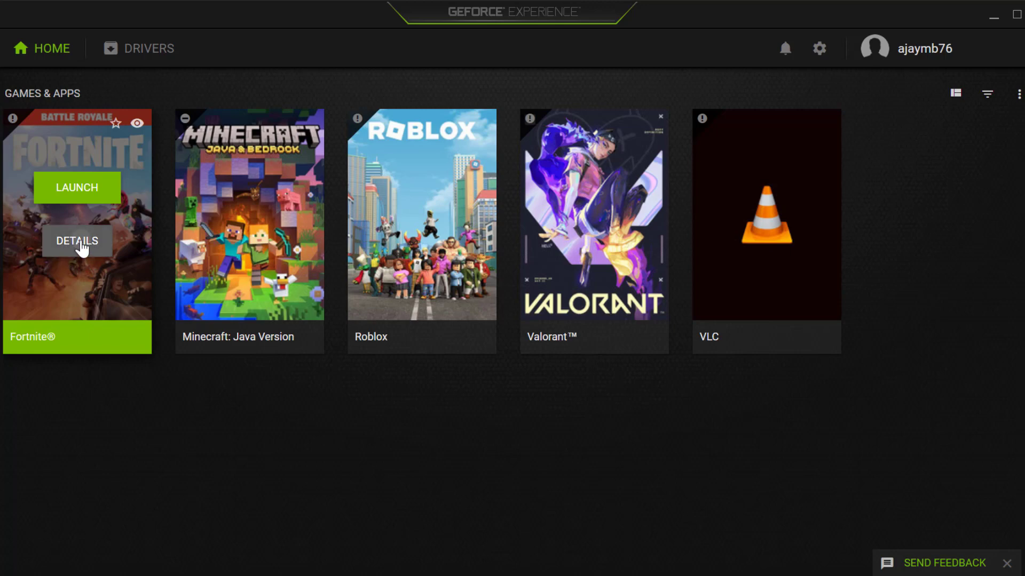
{"action": "left_click", "coordinate": [82, 248]}
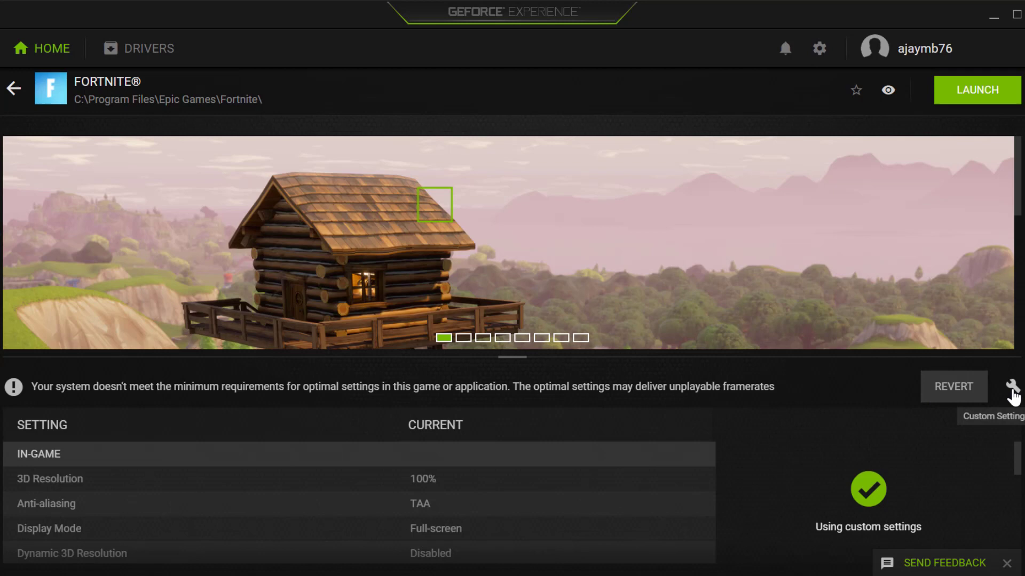
{"action": "left_click", "coordinate": [1011, 391]}
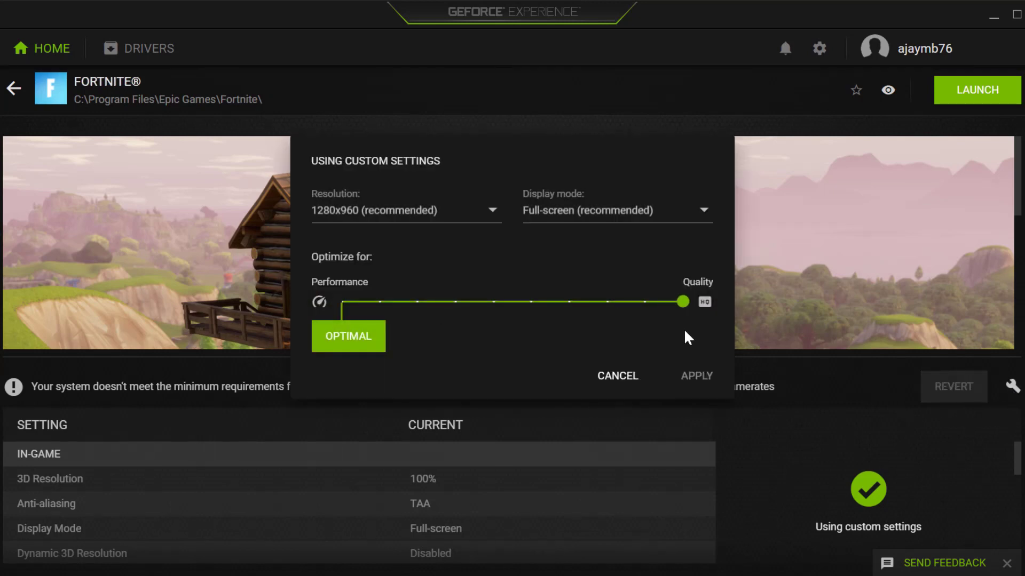
{"action": "mouse_move", "coordinate": [683, 302]}
{"action": "left_mouse_down"}
{"action": "mouse_move", "coordinate": [593, 313]}
{"action": "mouse_move", "coordinate": [341, 303]}
{"action": "left_mouse_up"}
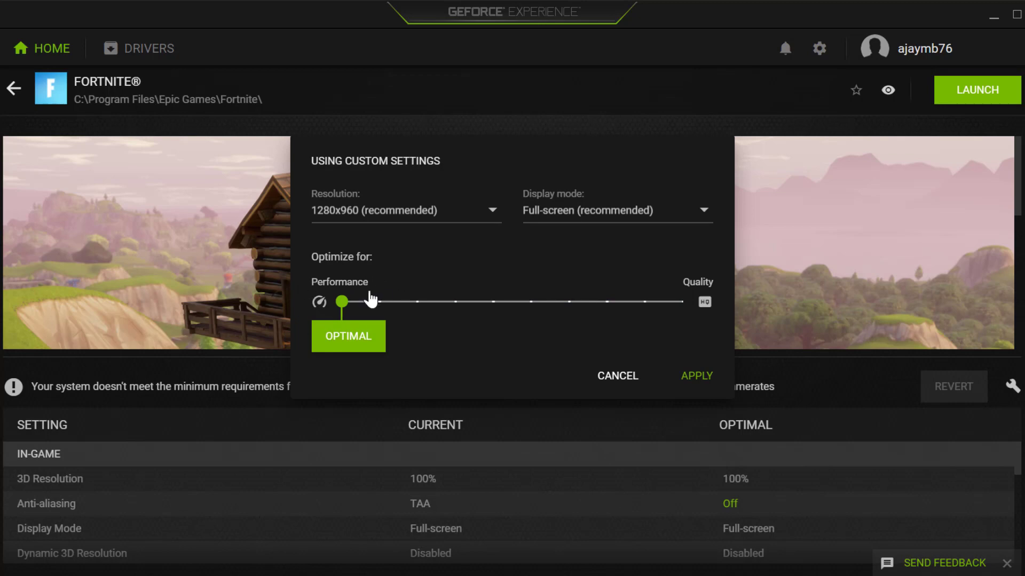
{"action": "left_click", "coordinate": [705, 380]}
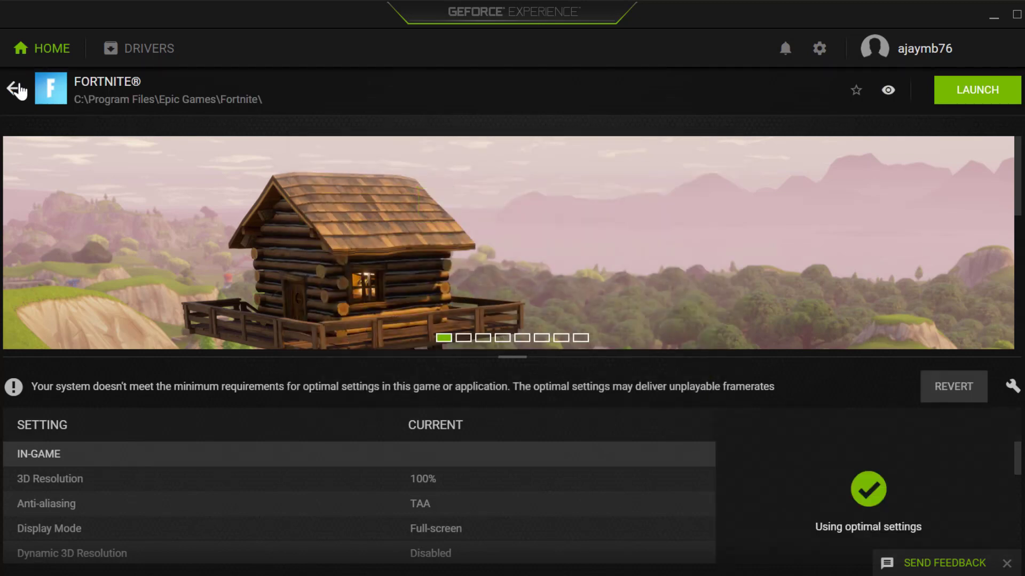
{"action": "left_click", "coordinate": [14, 88]}
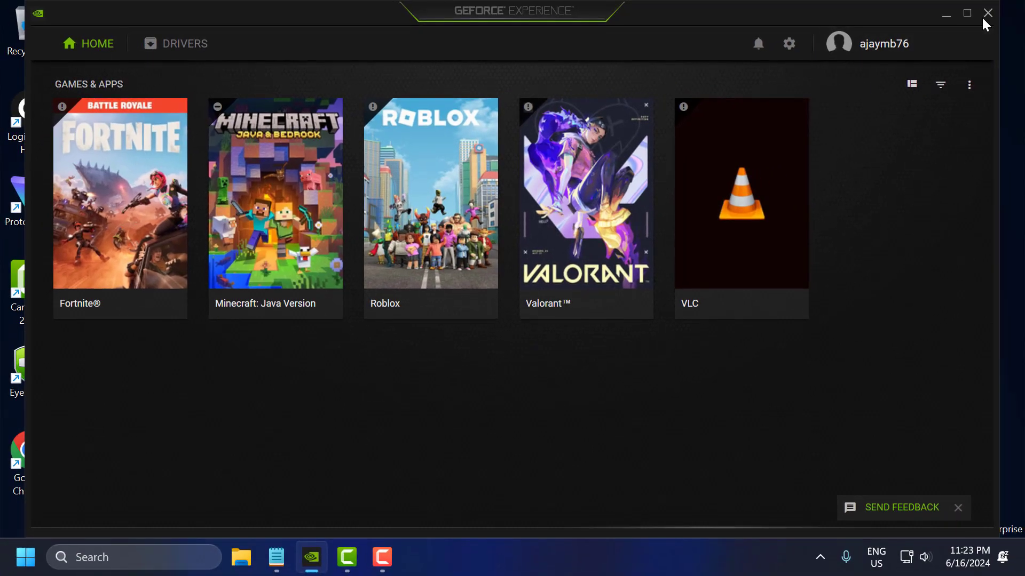
Verify integrity of Clicker Heroes' installed files in Steam until all 440 validate, then close Steam
{"action": "left_click", "coordinate": [986, 14]}
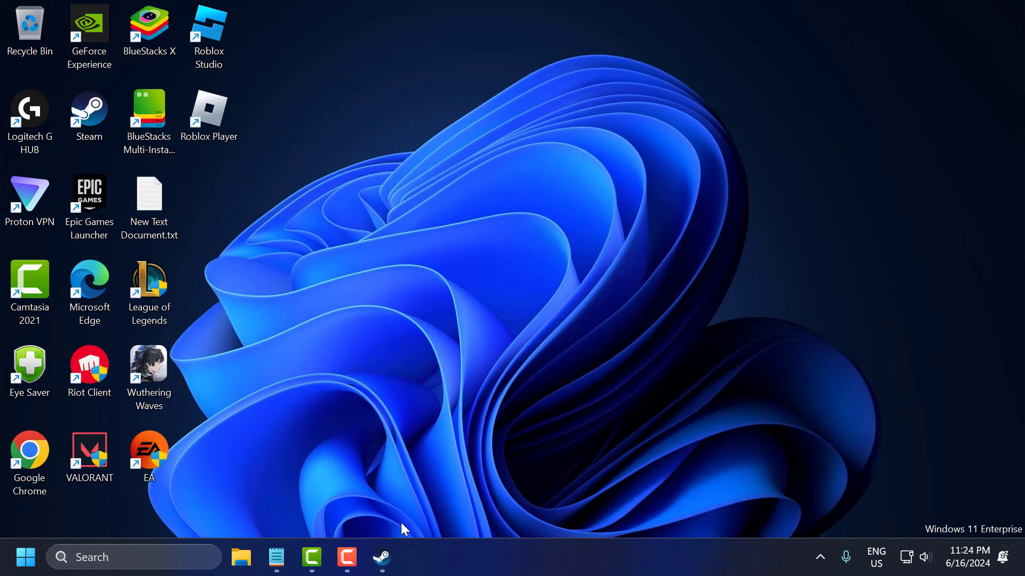
{"action": "left_click", "coordinate": [382, 558]}
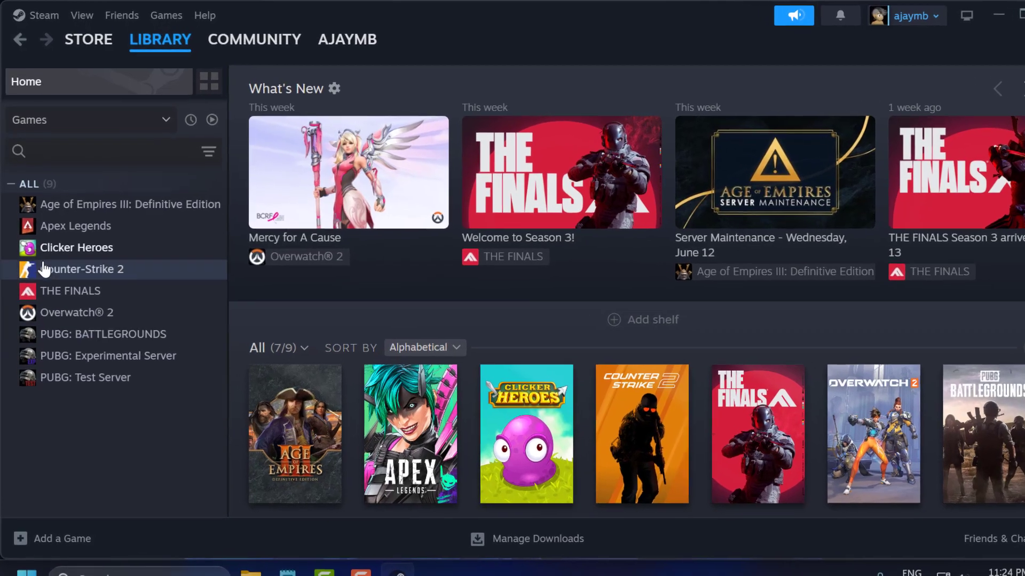
{"action": "right_click", "coordinate": [67, 247]}
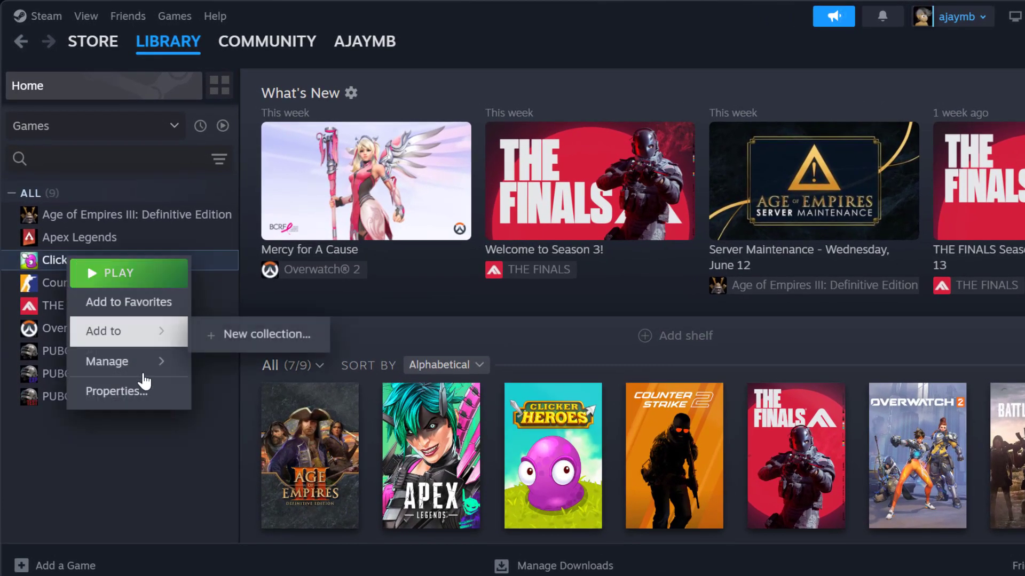
{"action": "mouse_move", "coordinate": [133, 370]}
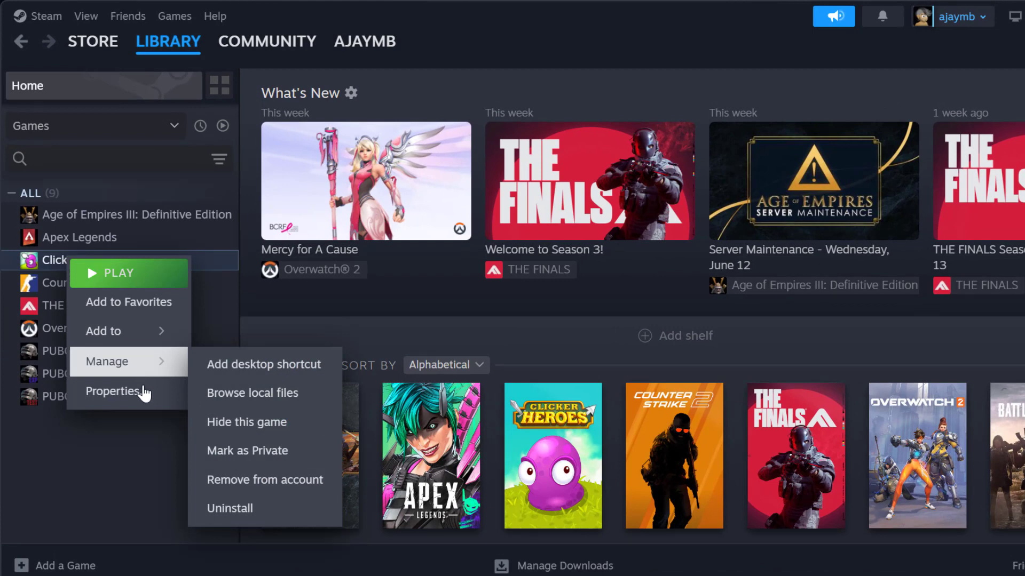
{"action": "left_click", "coordinate": [142, 394]}
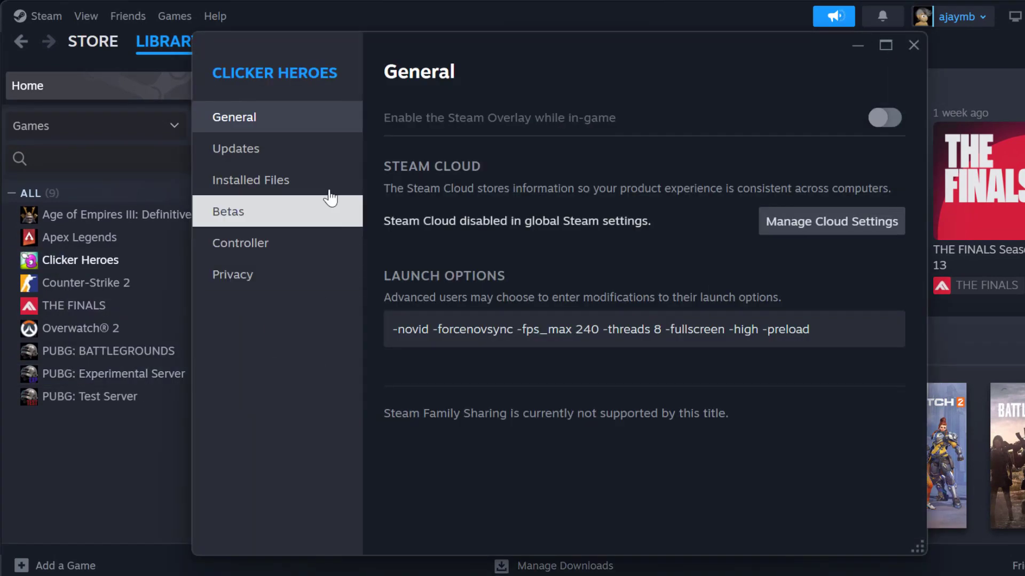
{"action": "left_click", "coordinate": [320, 195]}
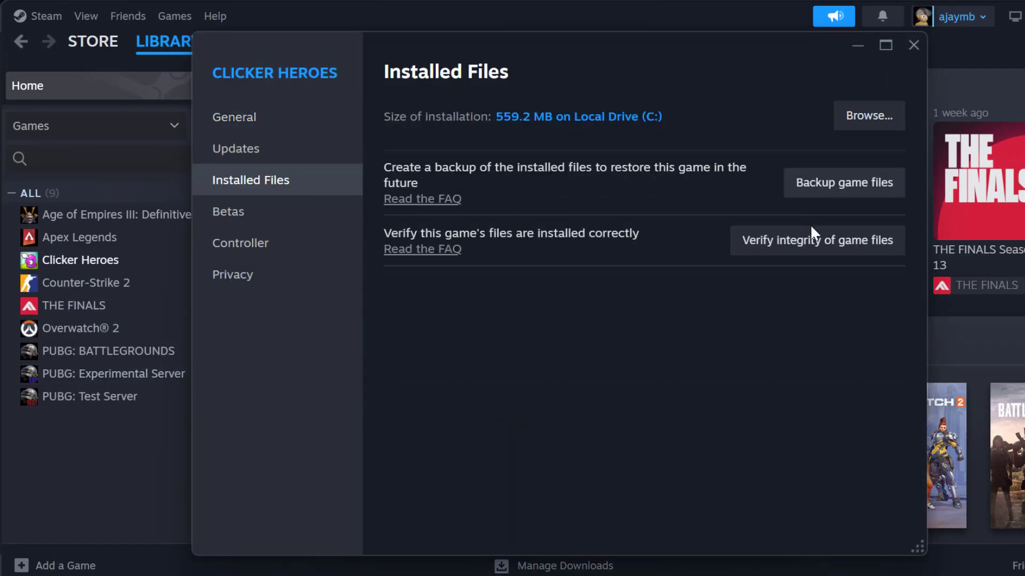
{"action": "left_click", "coordinate": [793, 261]}
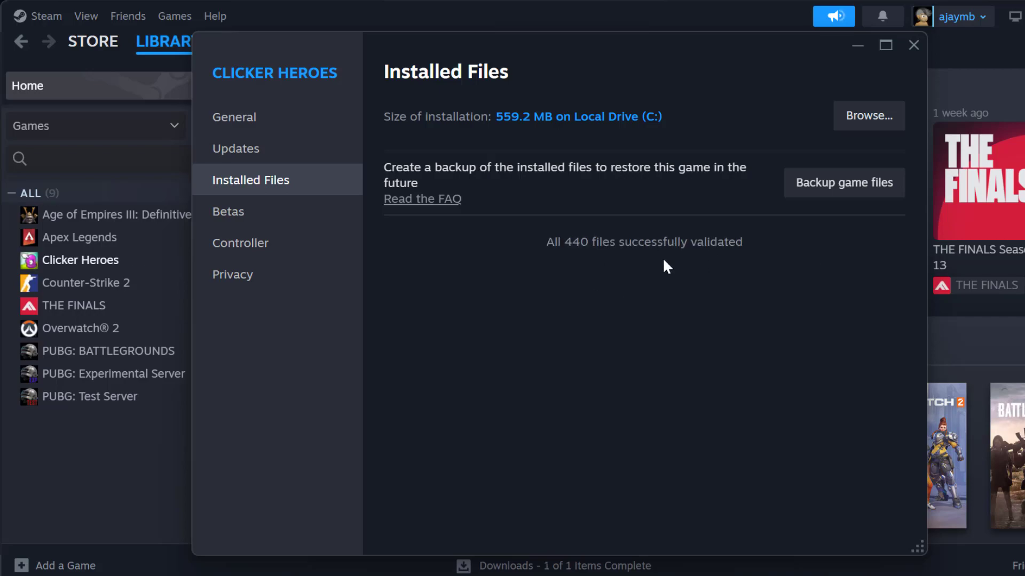
{"action": "left_click", "coordinate": [913, 45]}
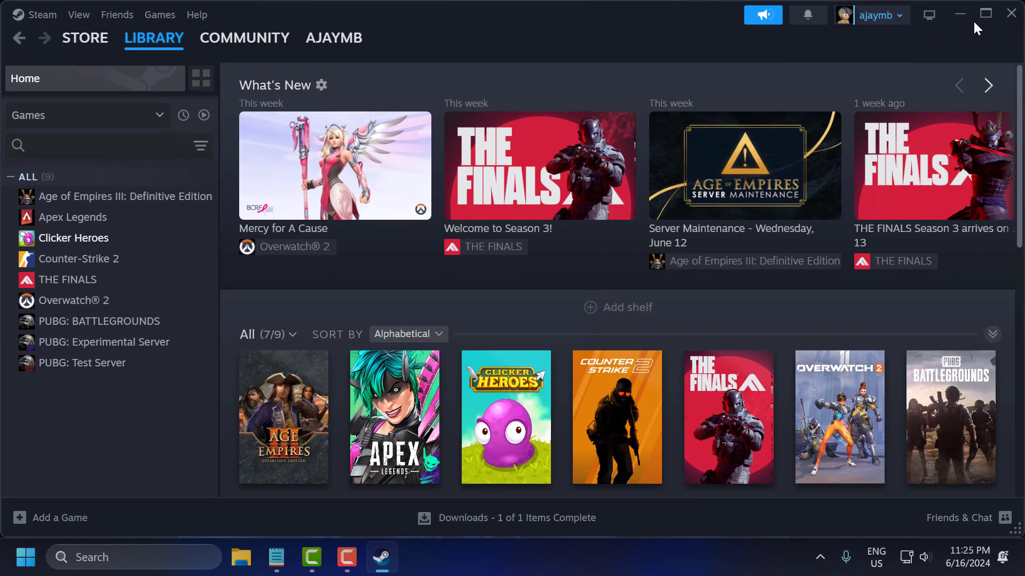
{"action": "left_click", "coordinate": [1013, 12]}
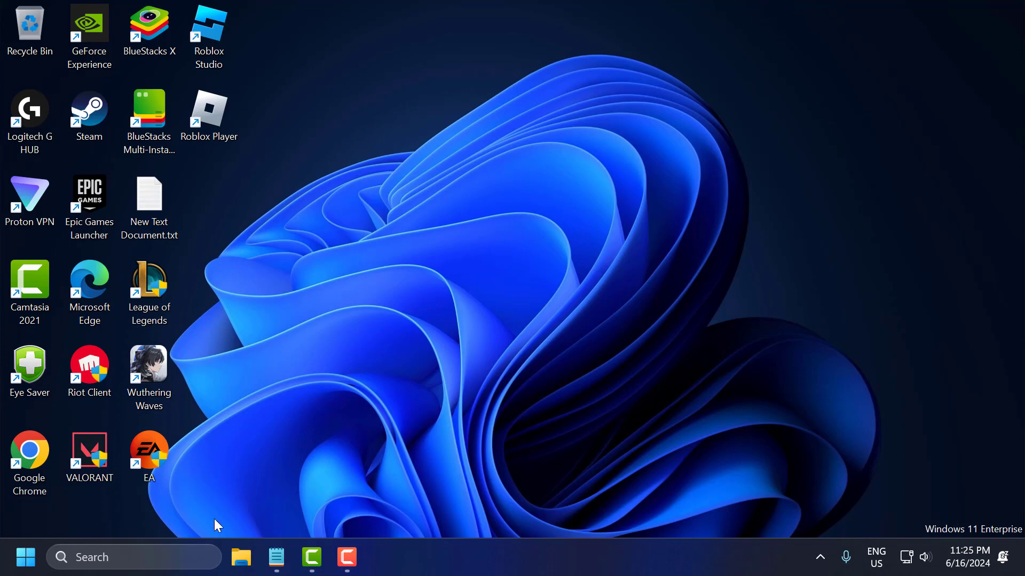
Run Check for updates in Windows Update, confirm the PC is up to date, and close Settings
{"action": "left_click", "coordinate": [174, 548]}
{"action": "type", "text": "c"}
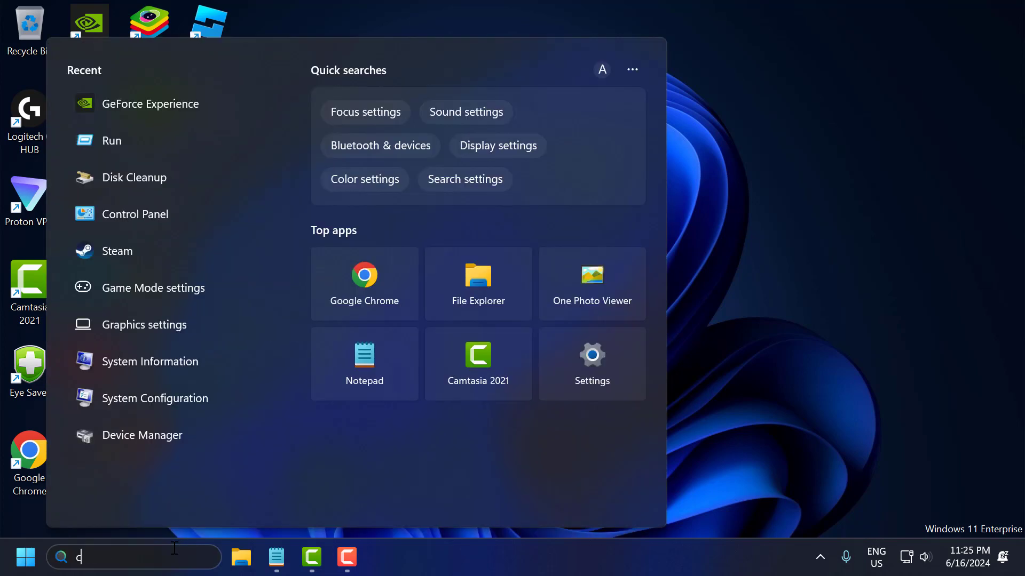
{"action": "type", "text": "heck for updates"}
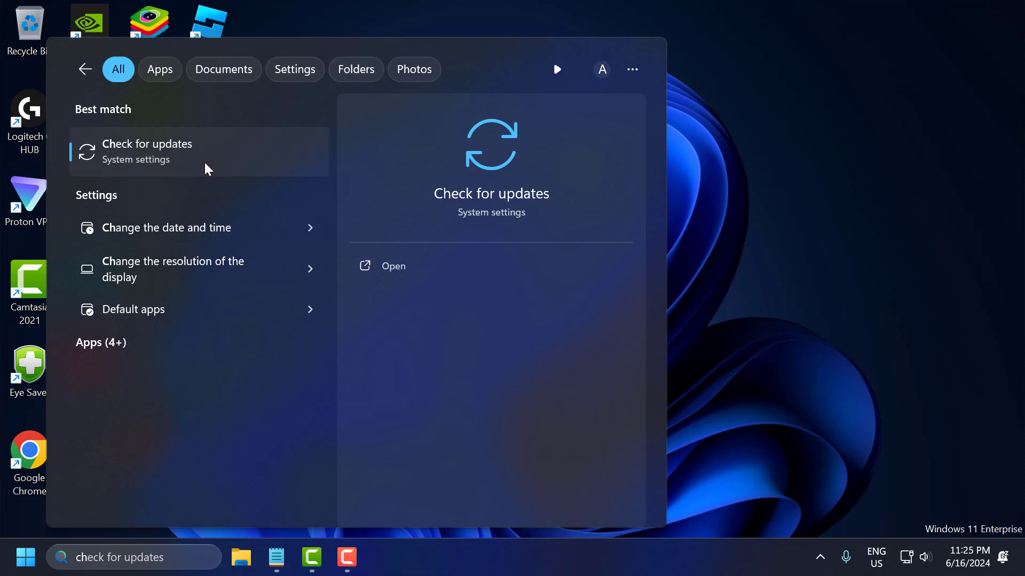
{"action": "left_click", "coordinate": [205, 163]}
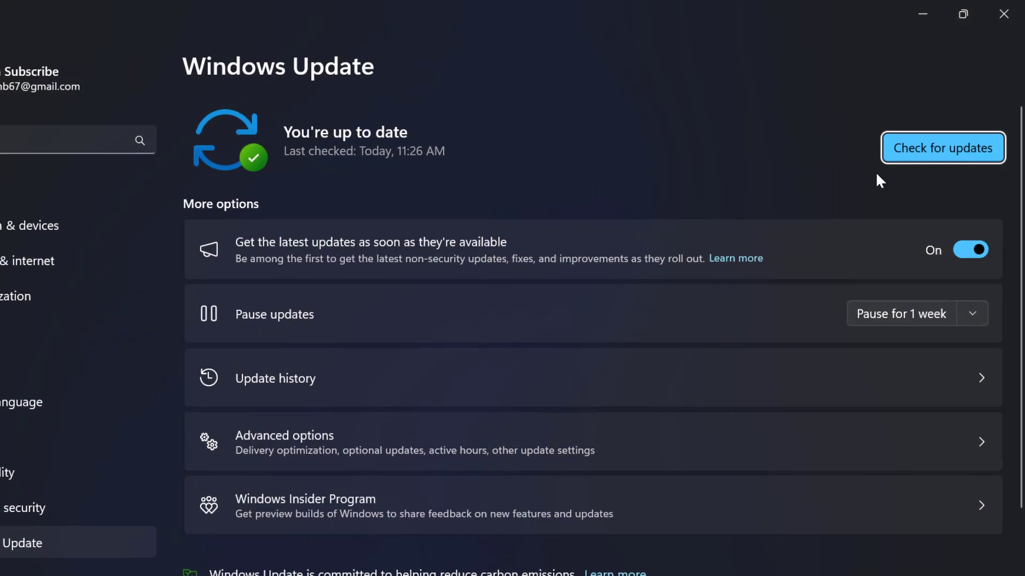
{"action": "left_click", "coordinate": [944, 150]}
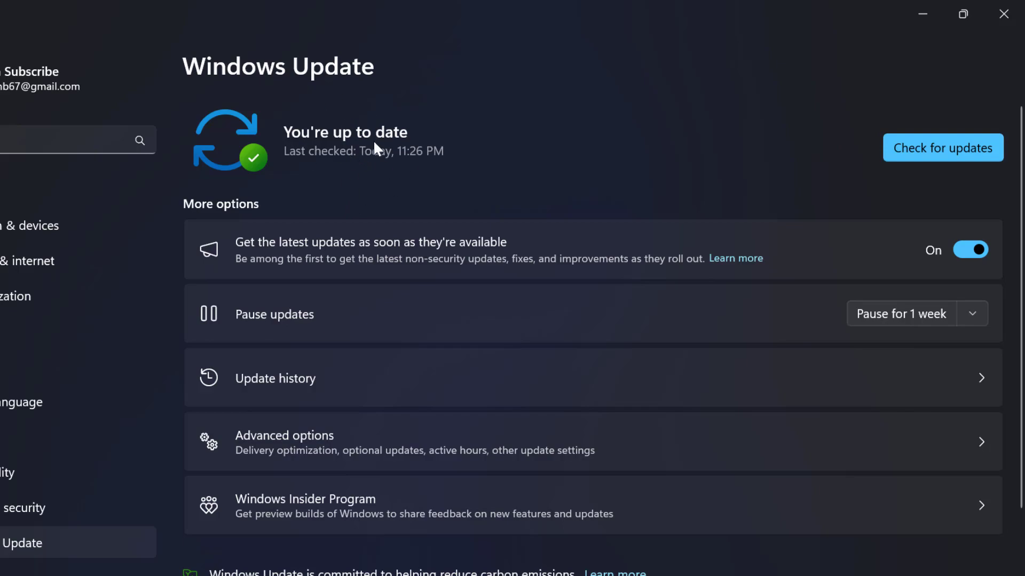
{"action": "left_click", "coordinate": [1003, 14]}
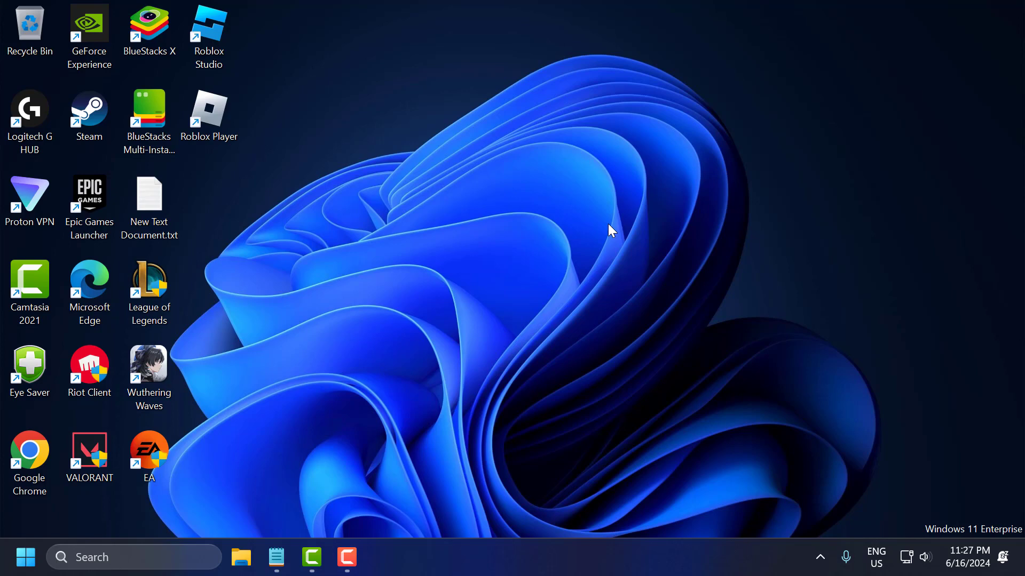
Open System Properties via sysdm.cpl and reach the Advanced tab of Performance Options
{"action": "left_click", "coordinate": [181, 550]}
{"action": "type", "text": "system Configuration"}
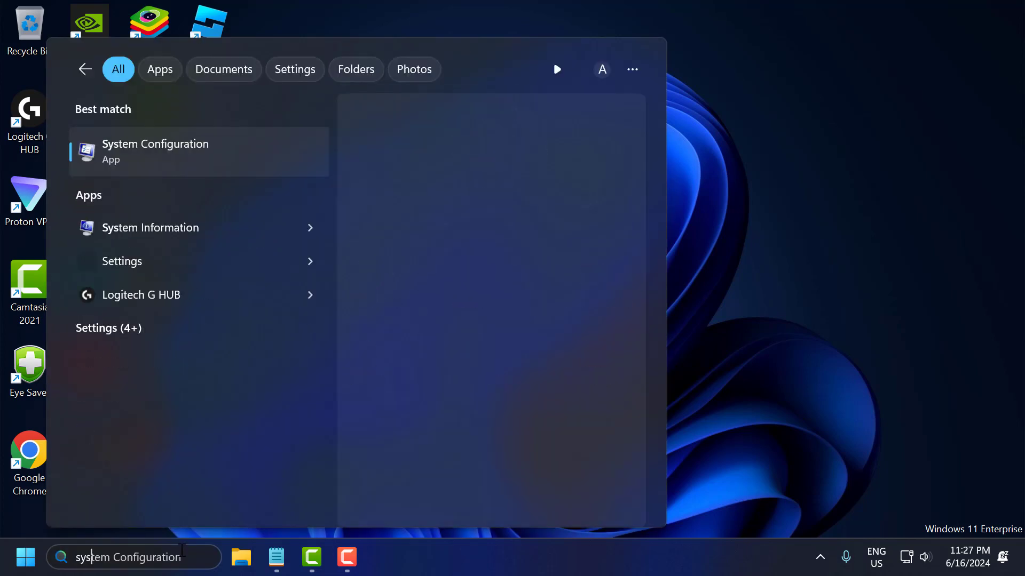
{"action": "key", "text": "shift+End"}
{"action": "type", "text": "dm.c"}
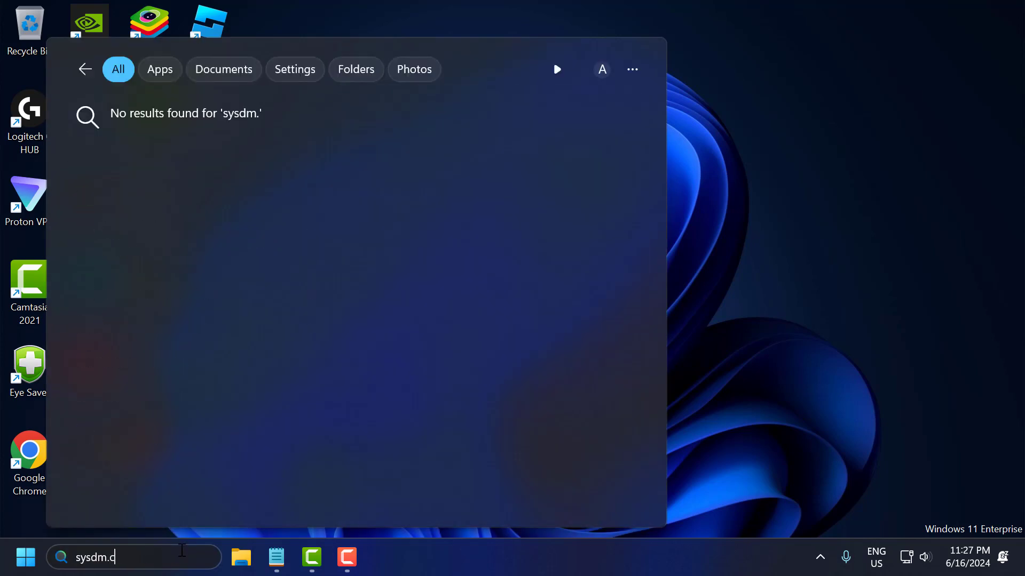
{"action": "type", "text": "pl"}
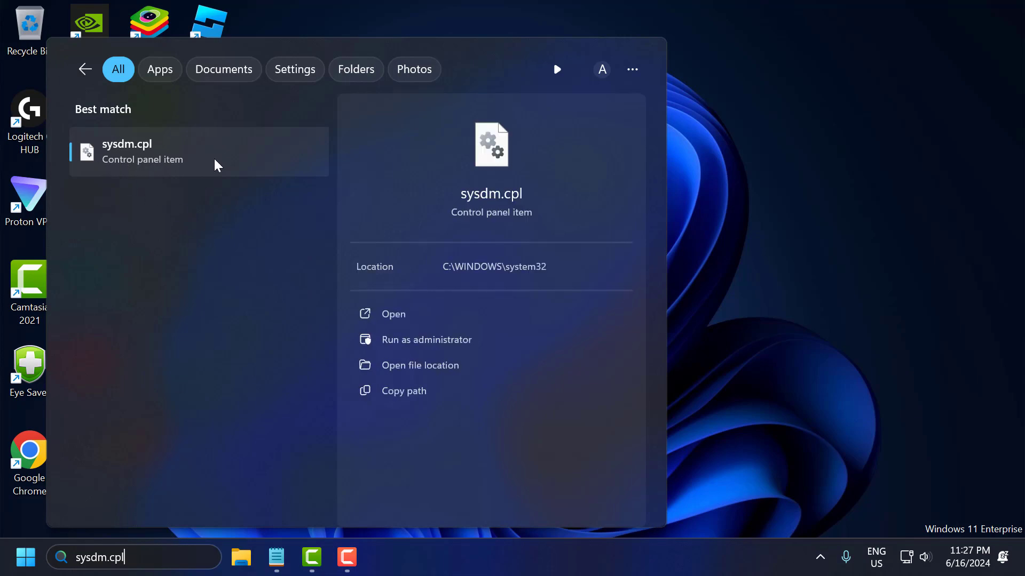
{"action": "left_click", "coordinate": [212, 162]}
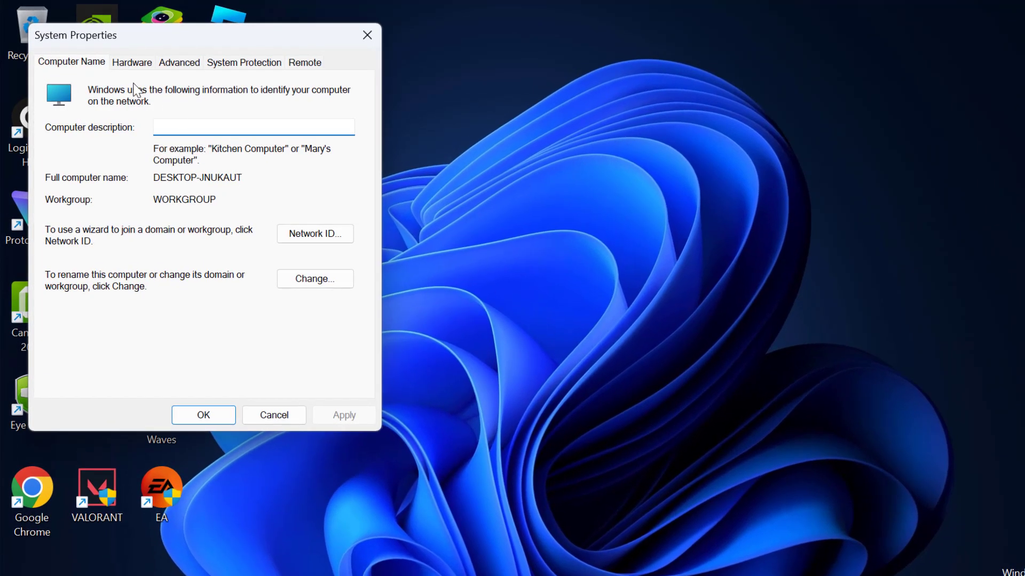
{"action": "left_click", "coordinate": [143, 66]}
{"action": "left_click", "coordinate": [164, 68]}
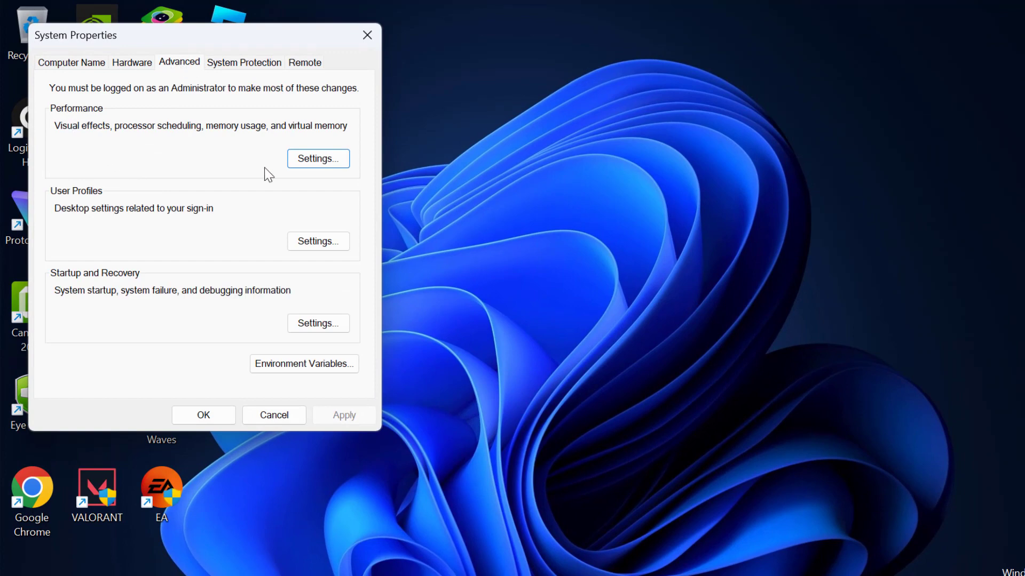
{"action": "left_click", "coordinate": [313, 167]}
{"action": "left_click", "coordinate": [143, 52]}
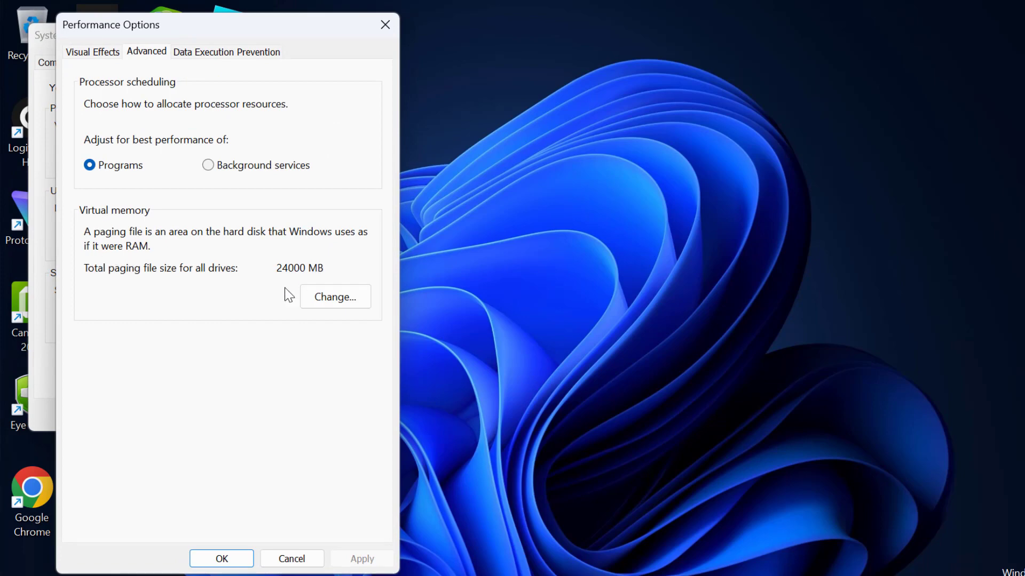
Choose Custom size for drive C: with automatic paging management off, and bring up the Notepad size chart
{"action": "left_click", "coordinate": [336, 305]}
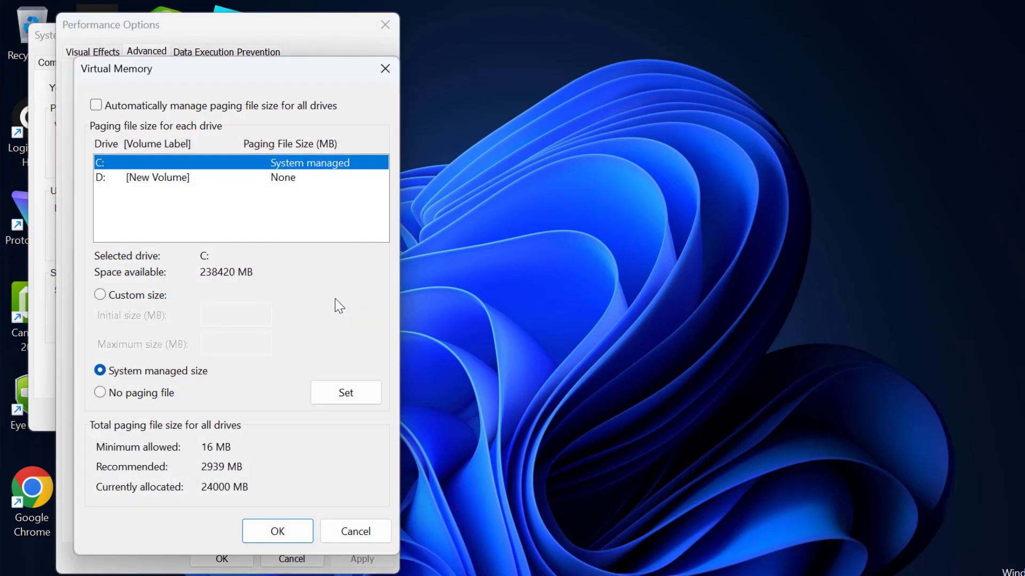
{"action": "left_click", "coordinate": [116, 108]}
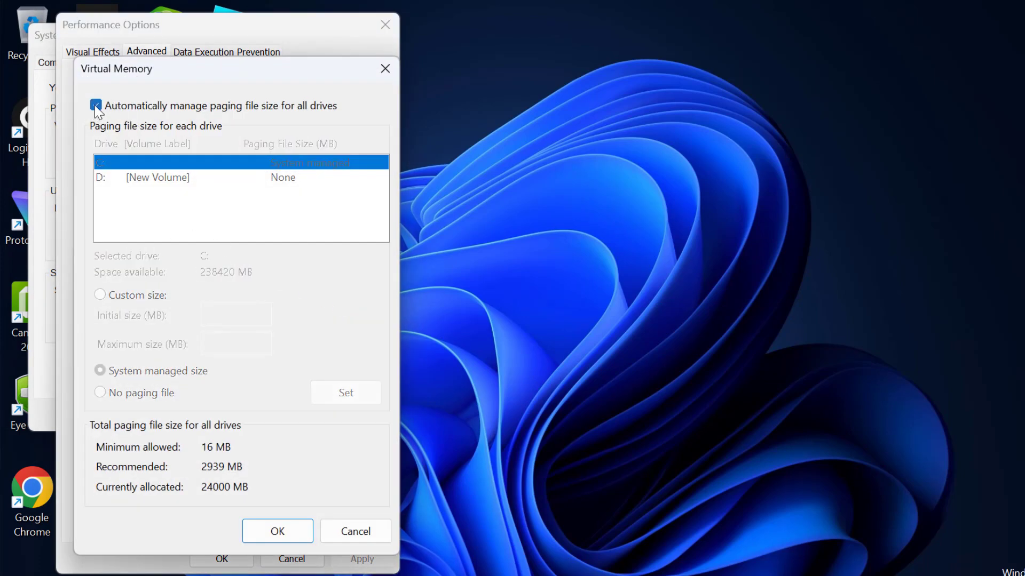
{"action": "left_click", "coordinate": [116, 108]}
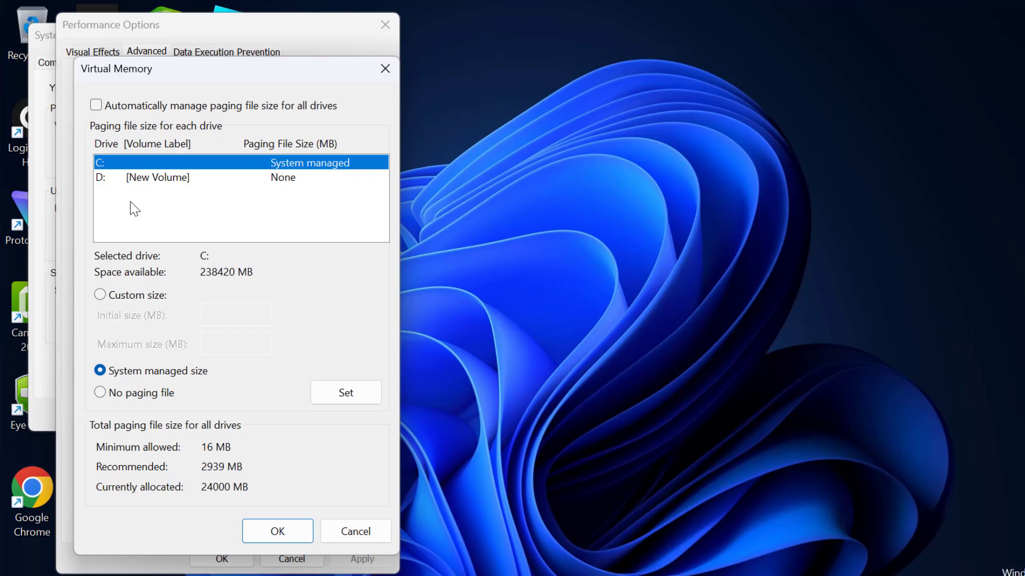
{"action": "left_click", "coordinate": [93, 163]}
{"action": "left_click", "coordinate": [106, 298]}
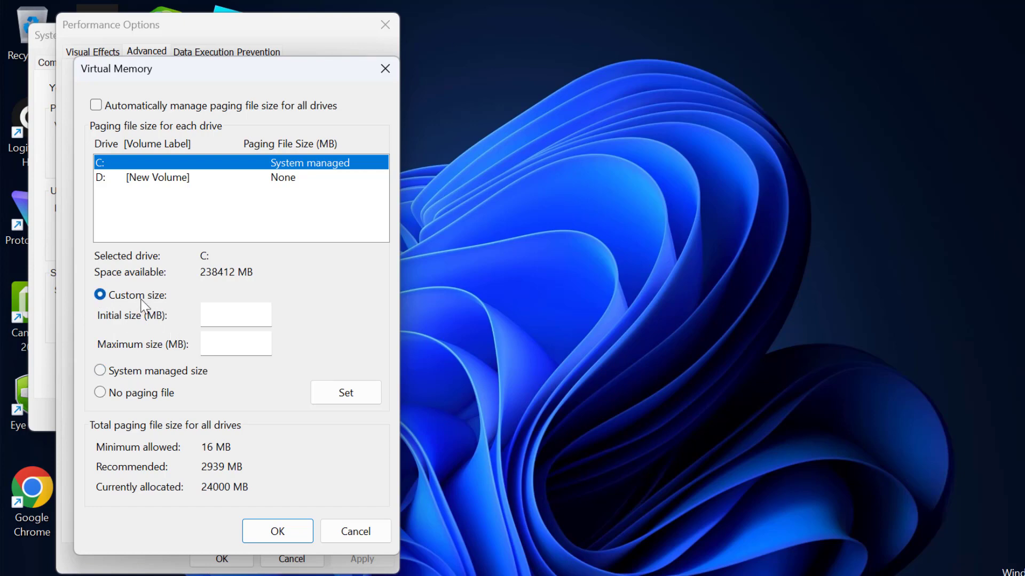
{"action": "key", "text": "alt+Tab"}
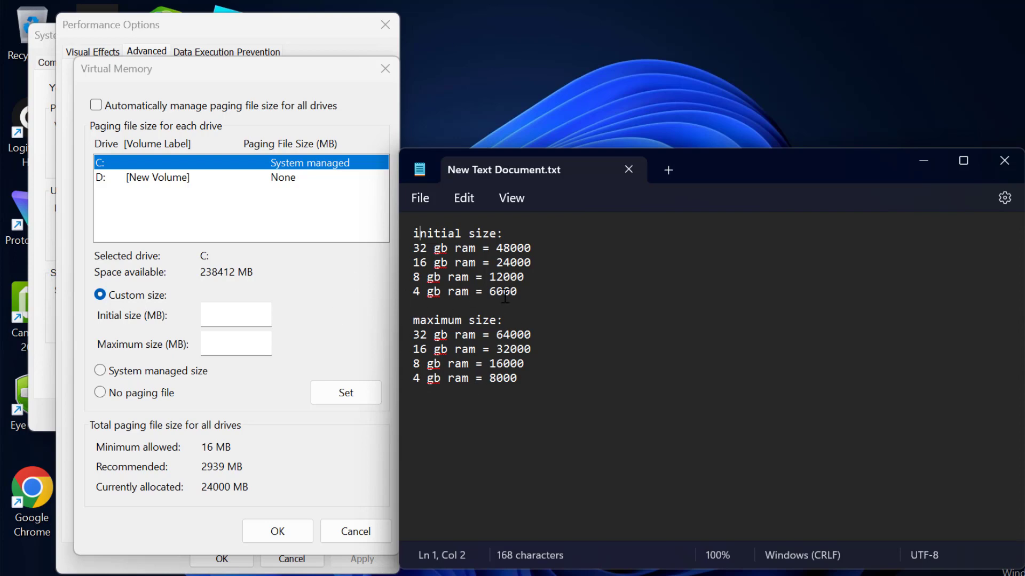
Copy 24000 from the chart's 16 gb ram row into drive C:'s Initial size field
{"action": "left_click_drag", "start_coordinate": [496, 262], "coordinate": [534, 272]}
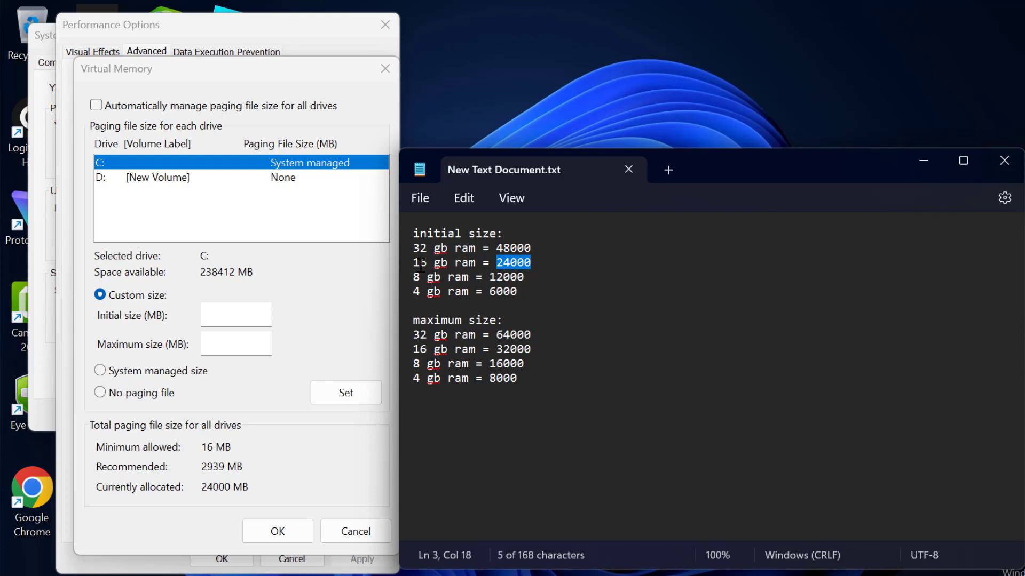
{"action": "right_click", "coordinate": [503, 273]}
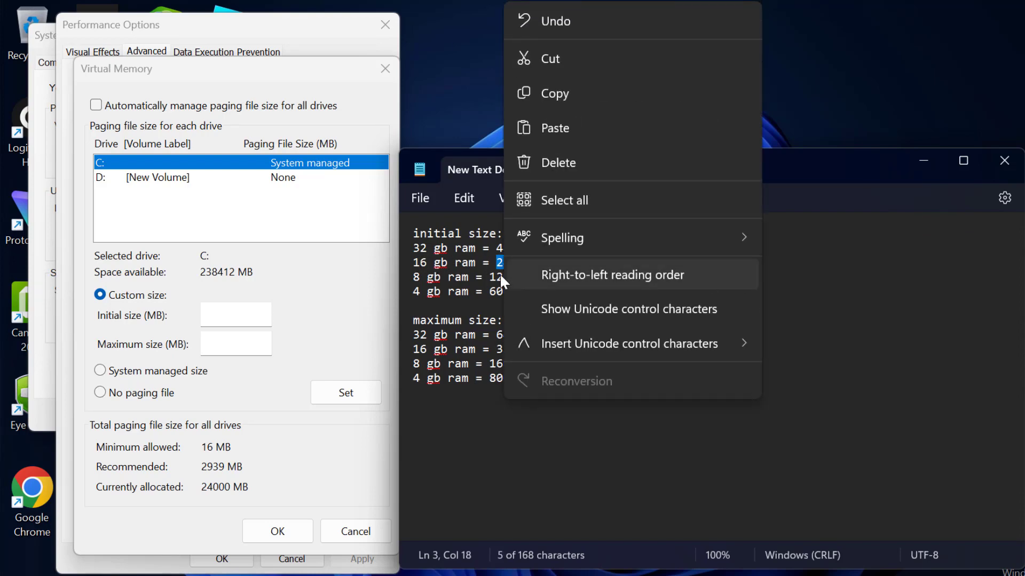
{"action": "left_click", "coordinate": [581, 101]}
{"action": "left_click", "coordinate": [930, 166]}
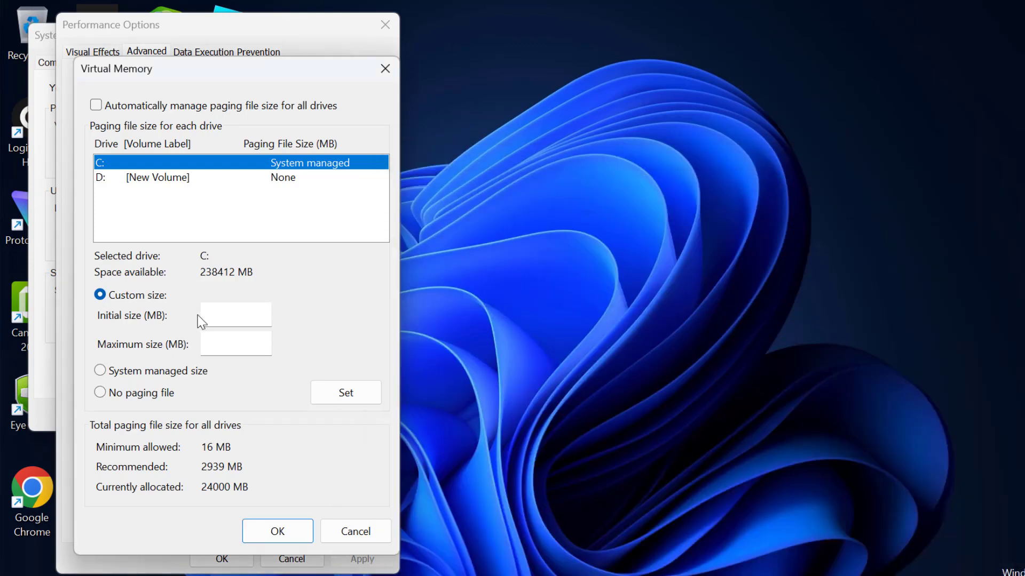
{"action": "right_click", "coordinate": [205, 313]}
{"action": "left_click", "coordinate": [276, 394]}
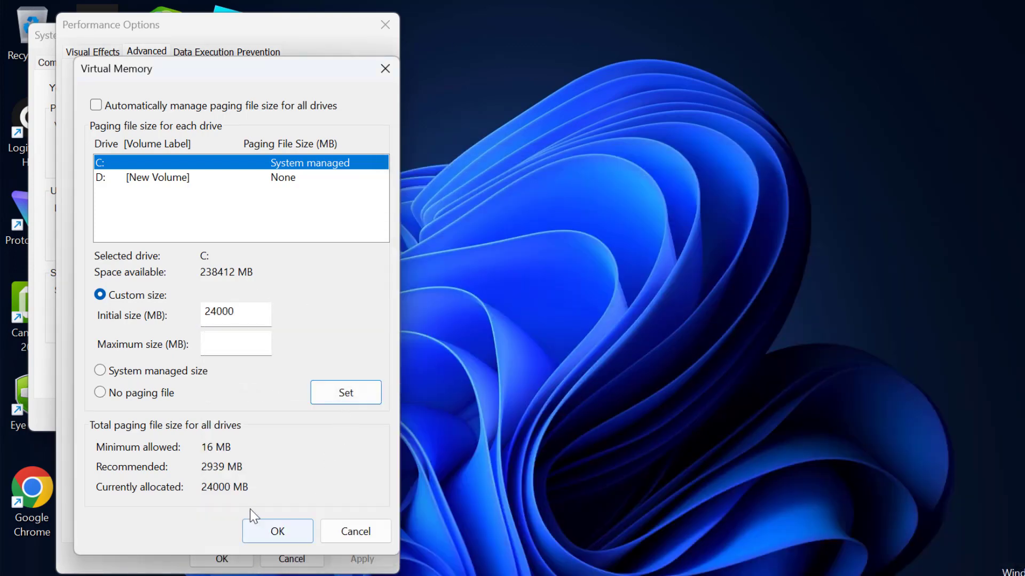
Copy 32000 into the Maximum size field and set the 24000–32000 MB range for C:
{"action": "key", "text": "alt+Tab"}
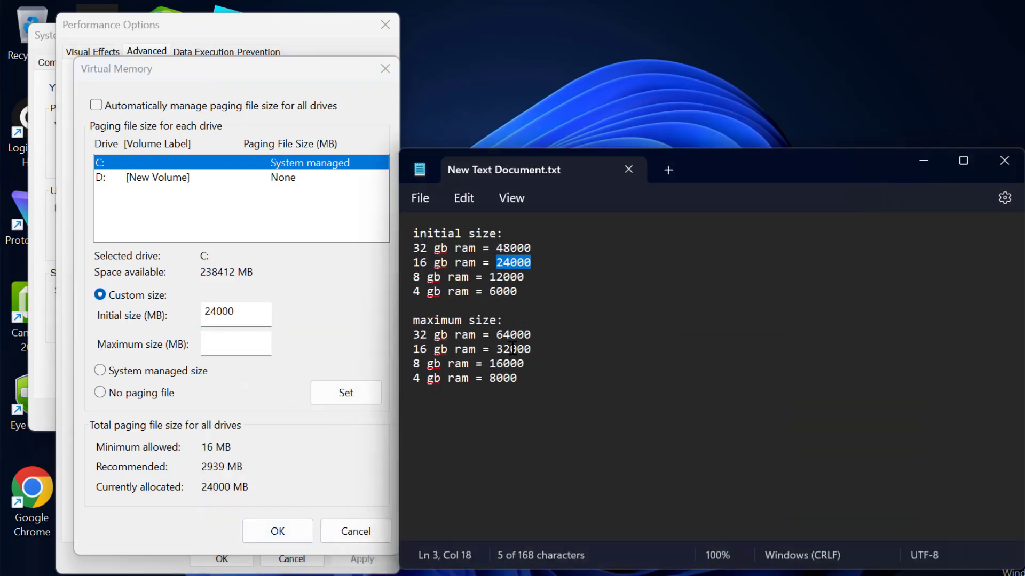
{"action": "left_click_drag", "start_coordinate": [496, 350], "coordinate": [533, 350]}
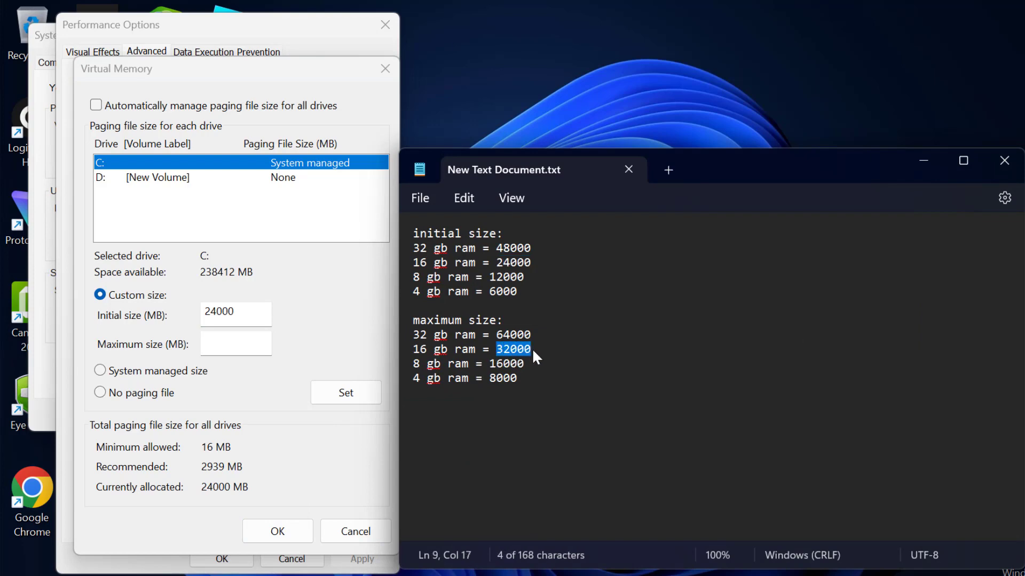
{"action": "right_click", "coordinate": [525, 345]}
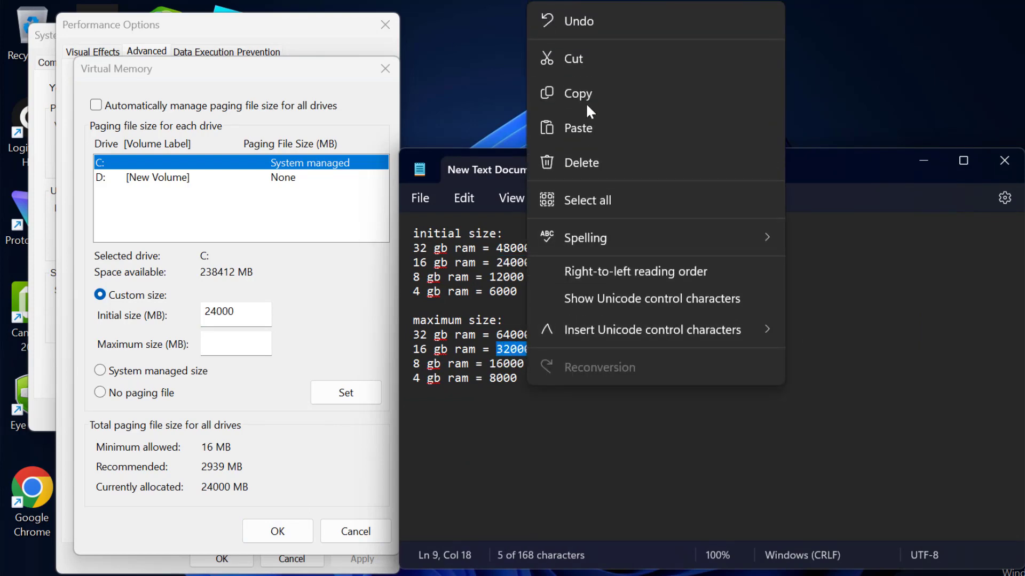
{"action": "left_click", "coordinate": [585, 98]}
{"action": "left_click", "coordinate": [917, 166]}
{"action": "left_click", "coordinate": [270, 344]}
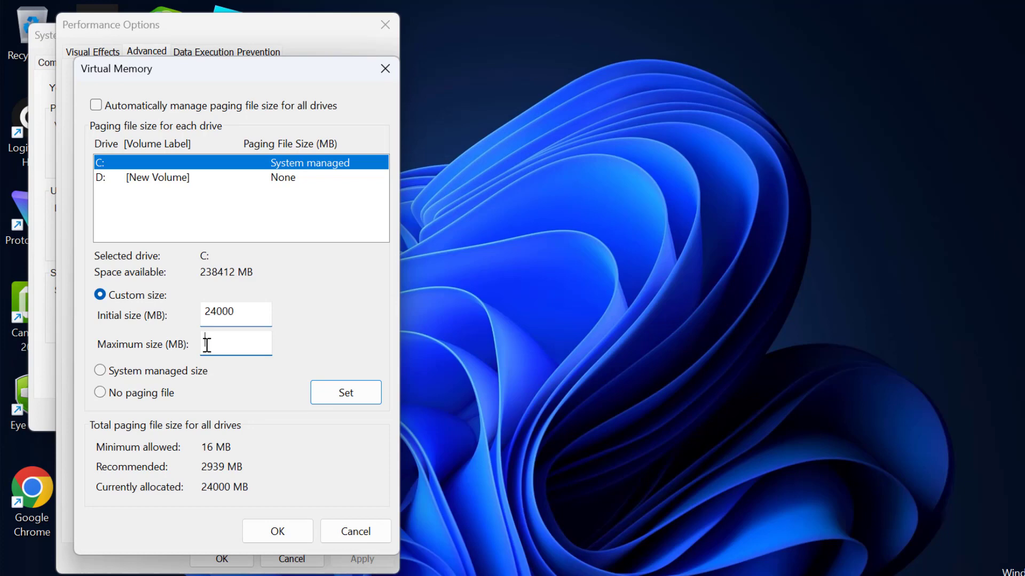
{"action": "right_click", "coordinate": [207, 344]}
{"action": "left_click", "coordinate": [275, 179]}
{"action": "left_click", "coordinate": [338, 398]}
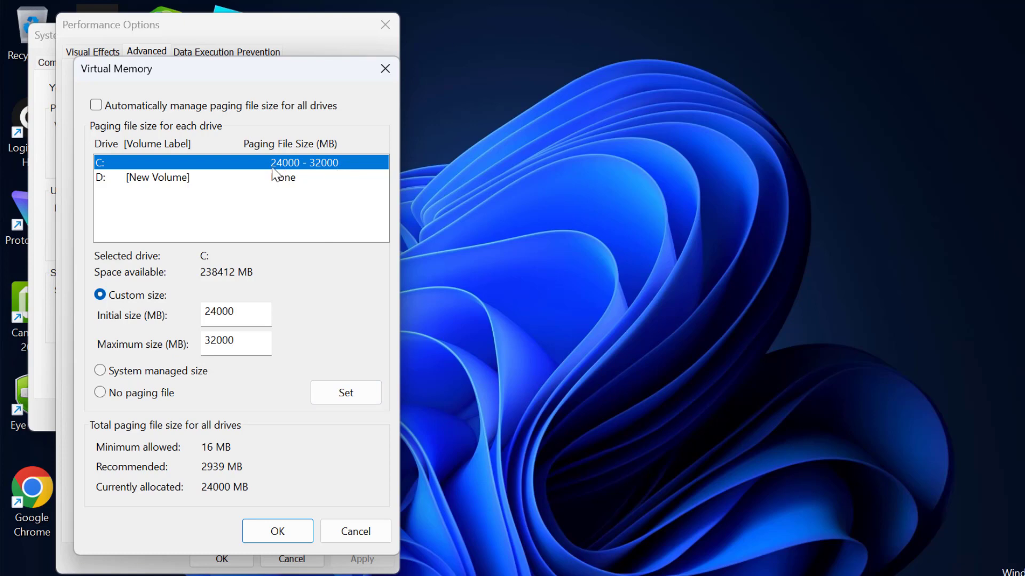
Confirm with OK in Virtual Memory, Performance Options and System Properties
{"action": "left_click", "coordinate": [266, 536]}
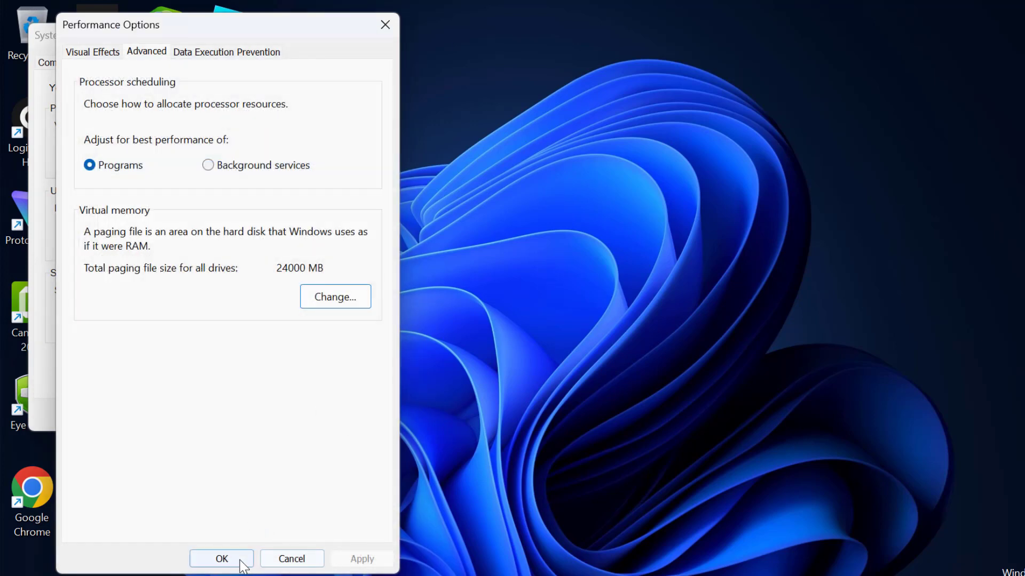
{"action": "left_click", "coordinate": [241, 560]}
{"action": "left_click", "coordinate": [195, 419]}
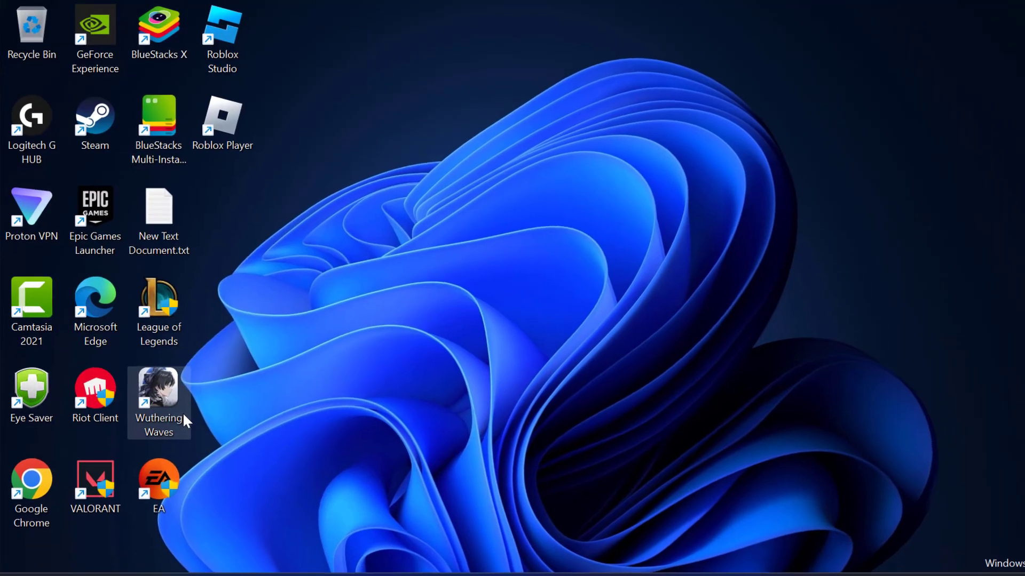